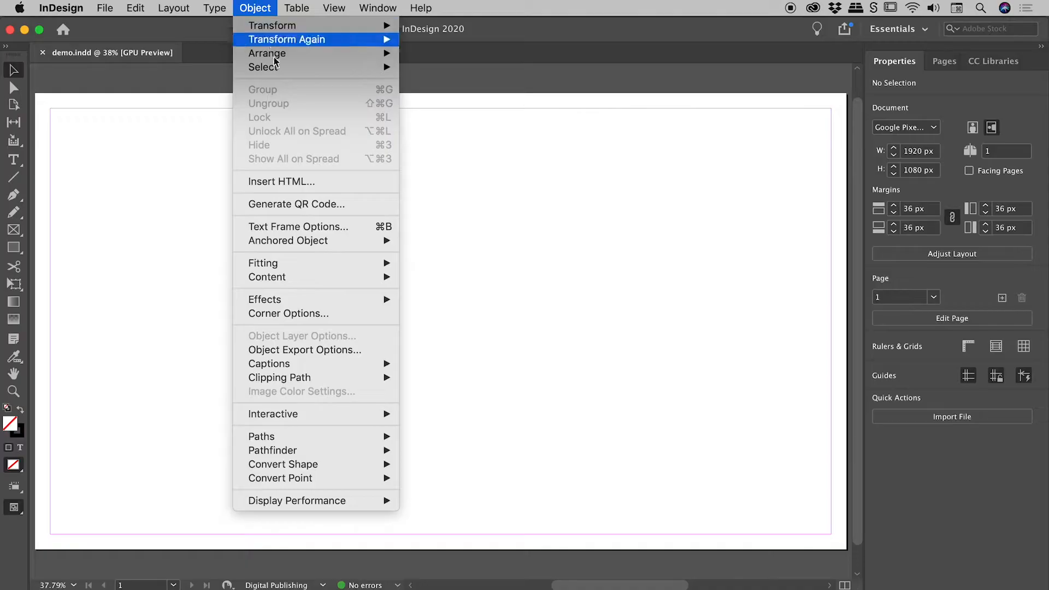
Step: Open Generate QR Code and examine the fields for the Web Hyperlink, Plain Text, Text Message, Email and Business Card types
click(338, 206)
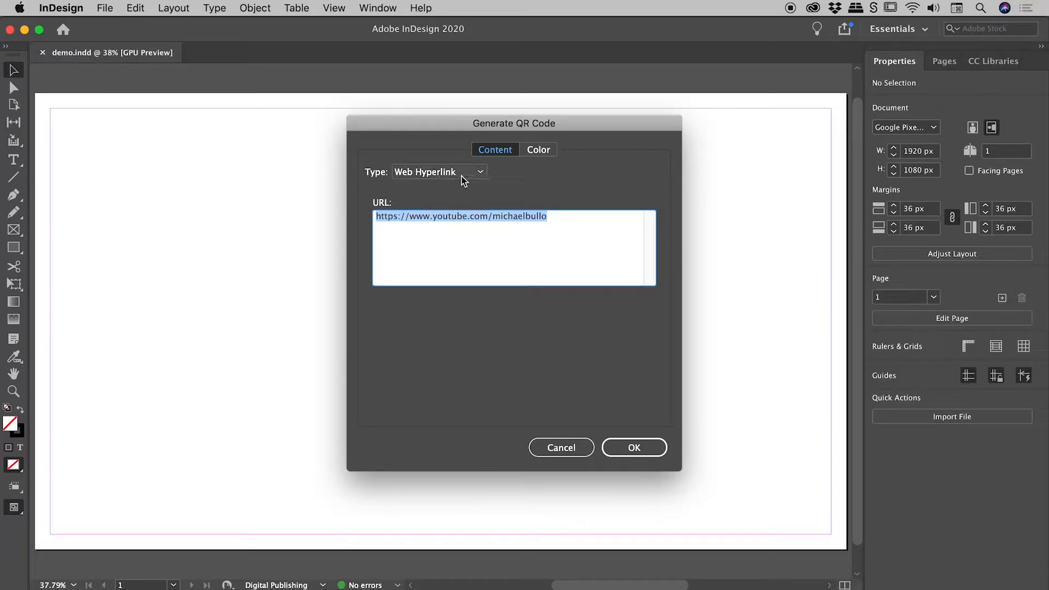
click(477, 173)
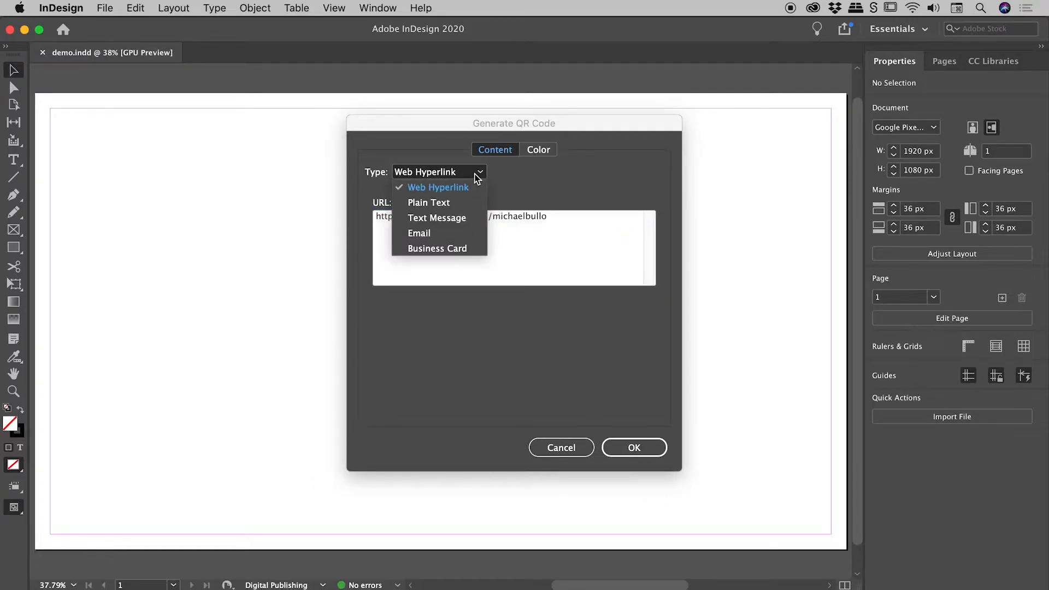
click(478, 175)
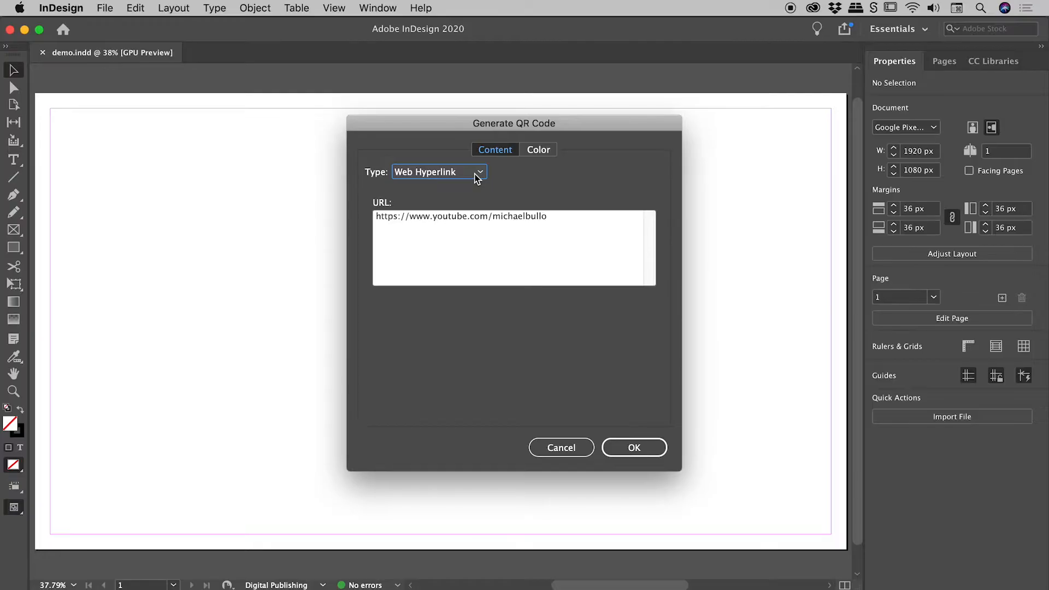
click(476, 175)
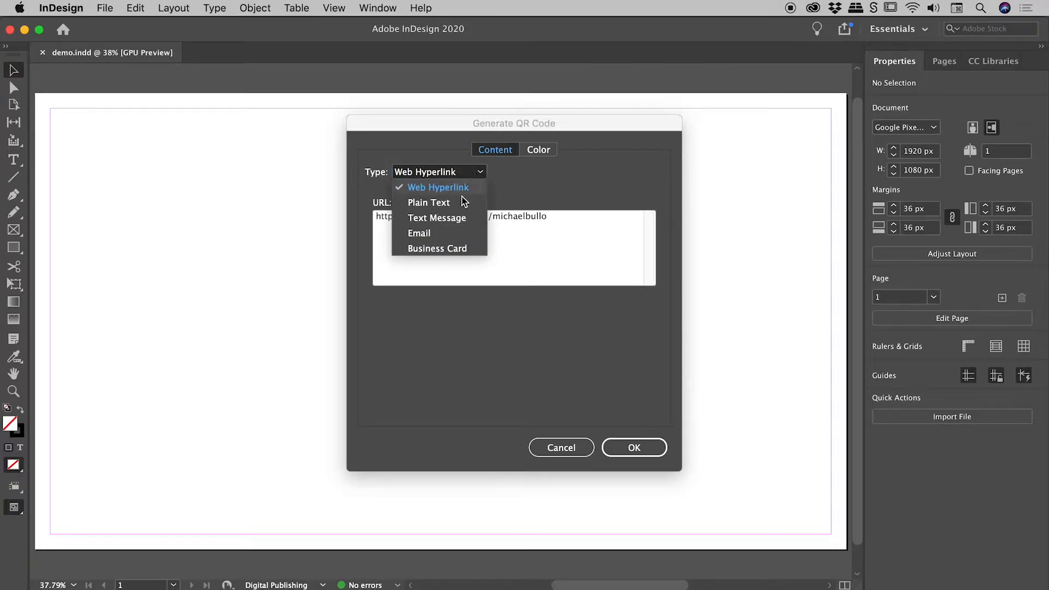
click(464, 209)
click(469, 175)
click(459, 219)
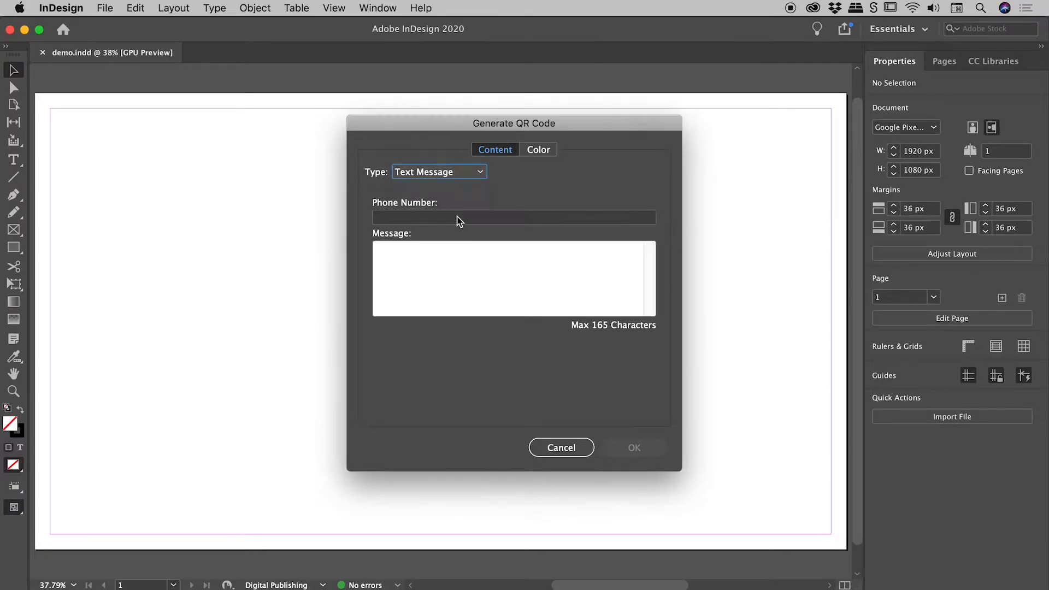
click(456, 172)
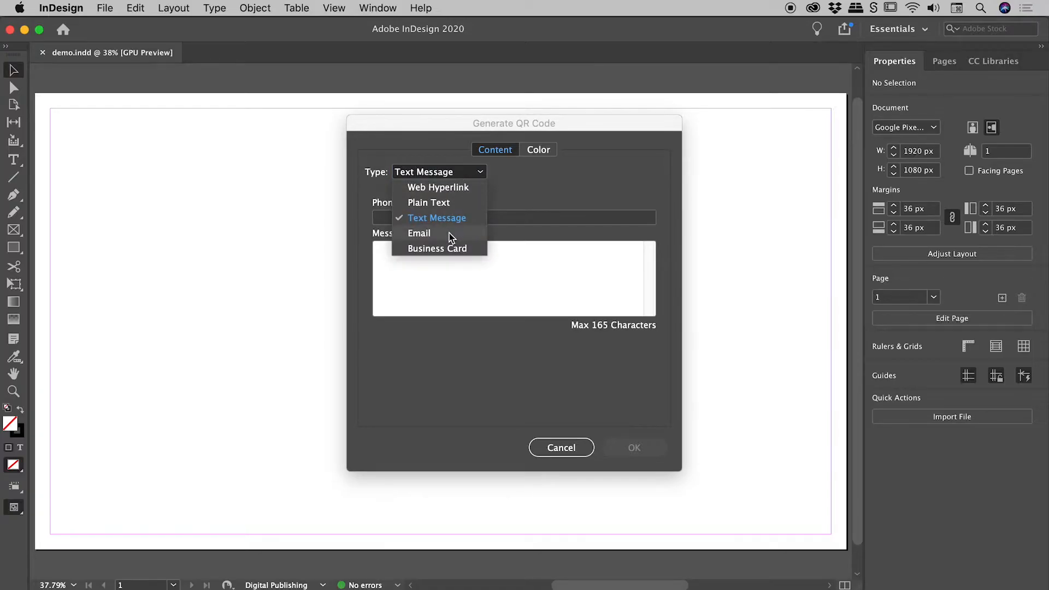
click(450, 233)
click(457, 173)
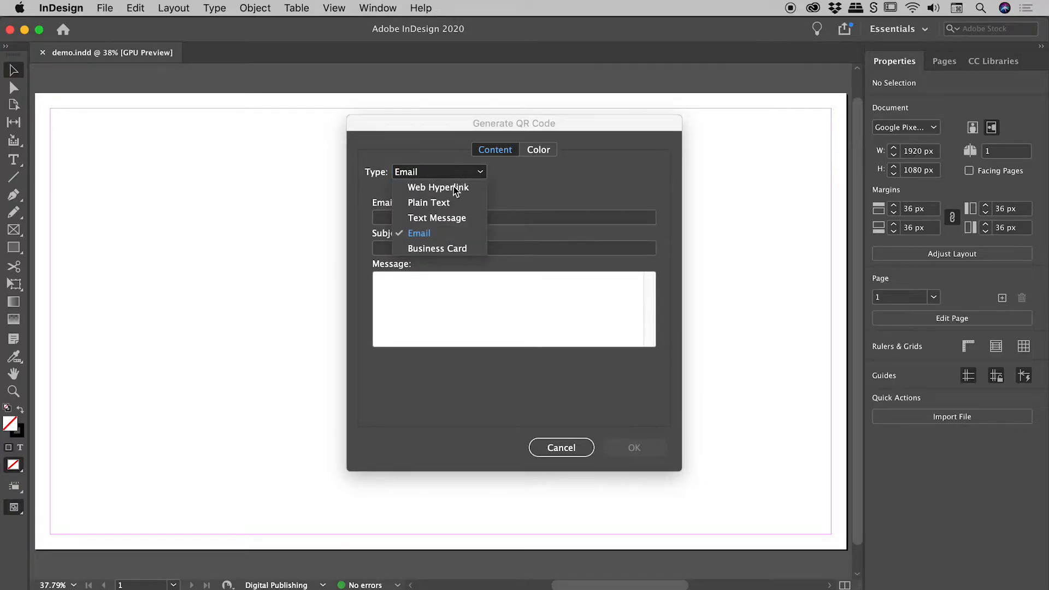
click(447, 243)
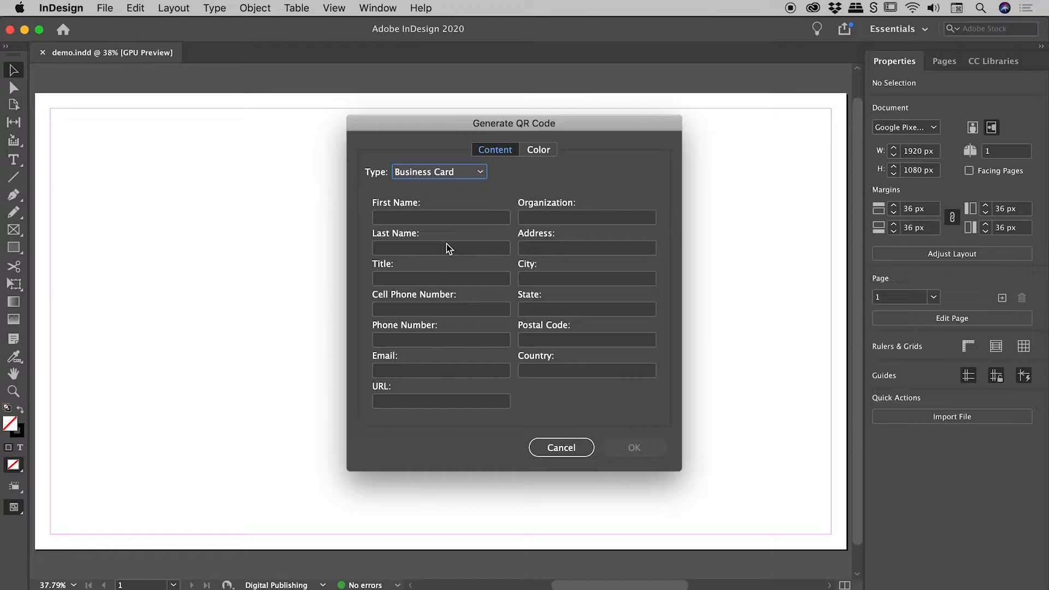
Step: Generate a QR code of type Web Hyperlink using the YouTube channel URL
click(444, 179)
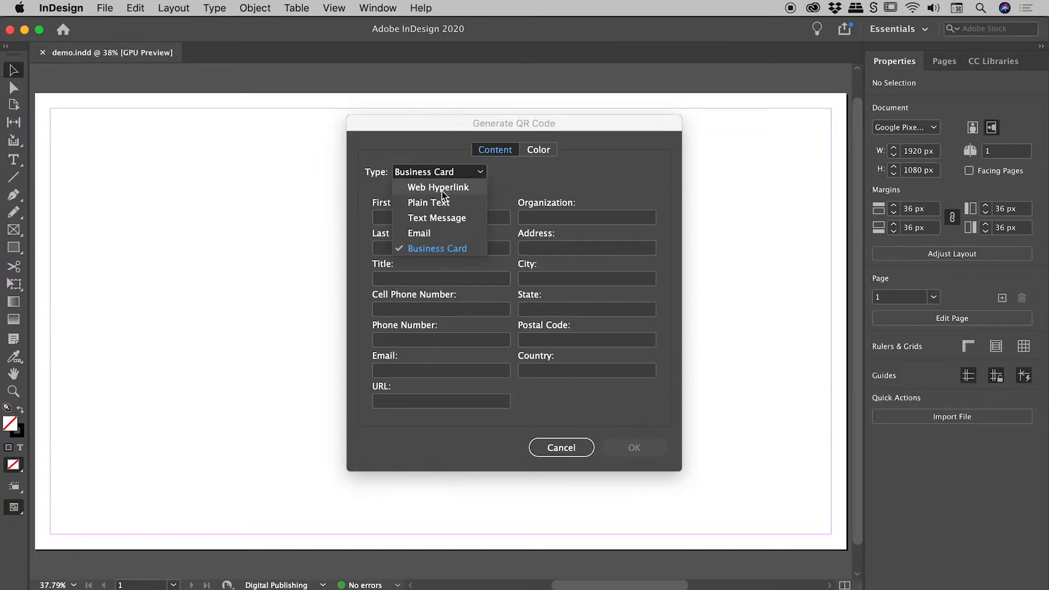
click(443, 189)
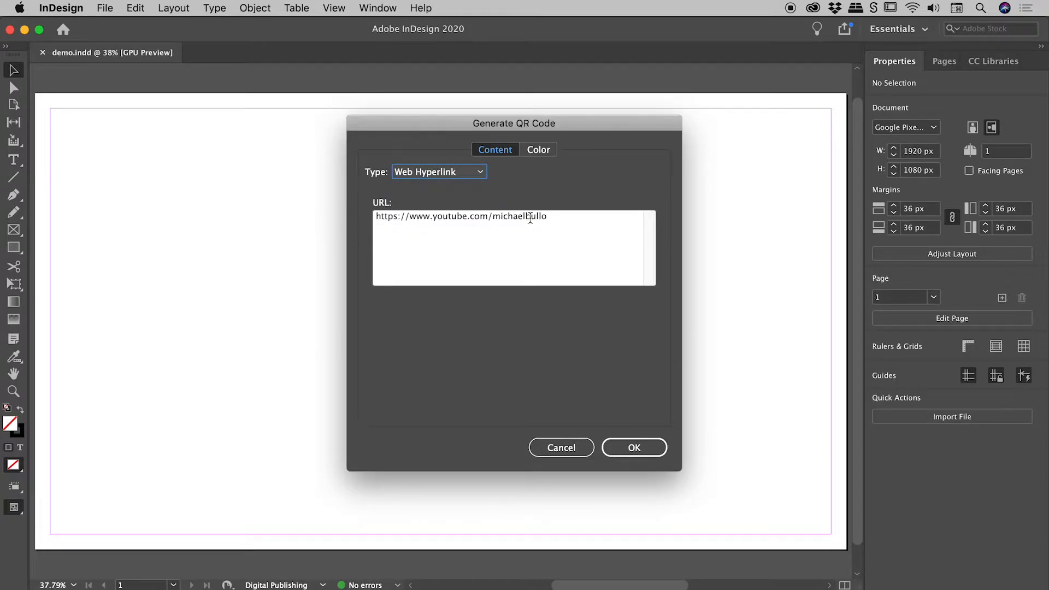
drag(576, 220, 320, 209)
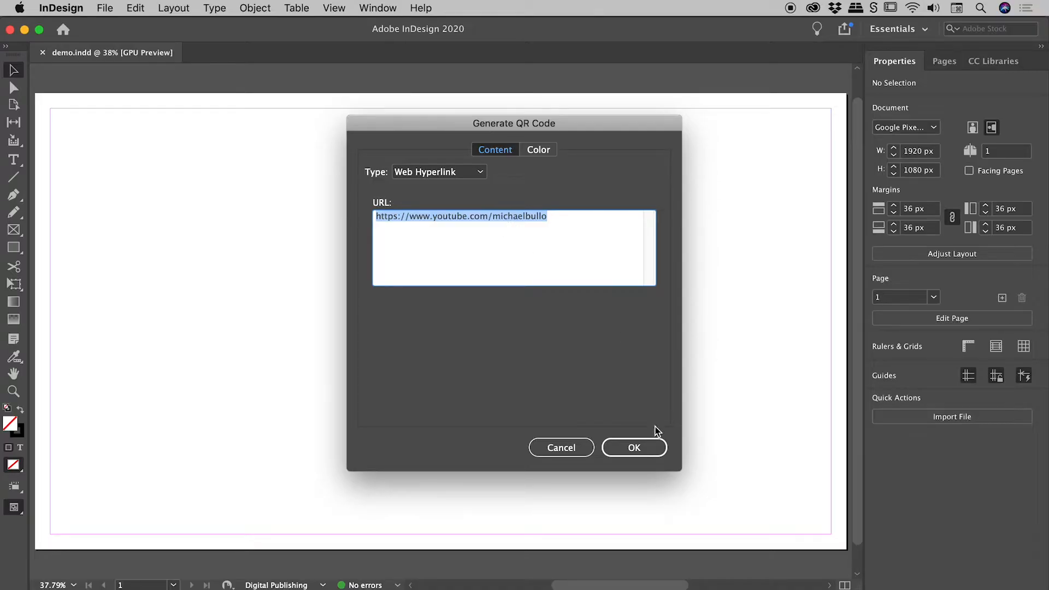
click(656, 447)
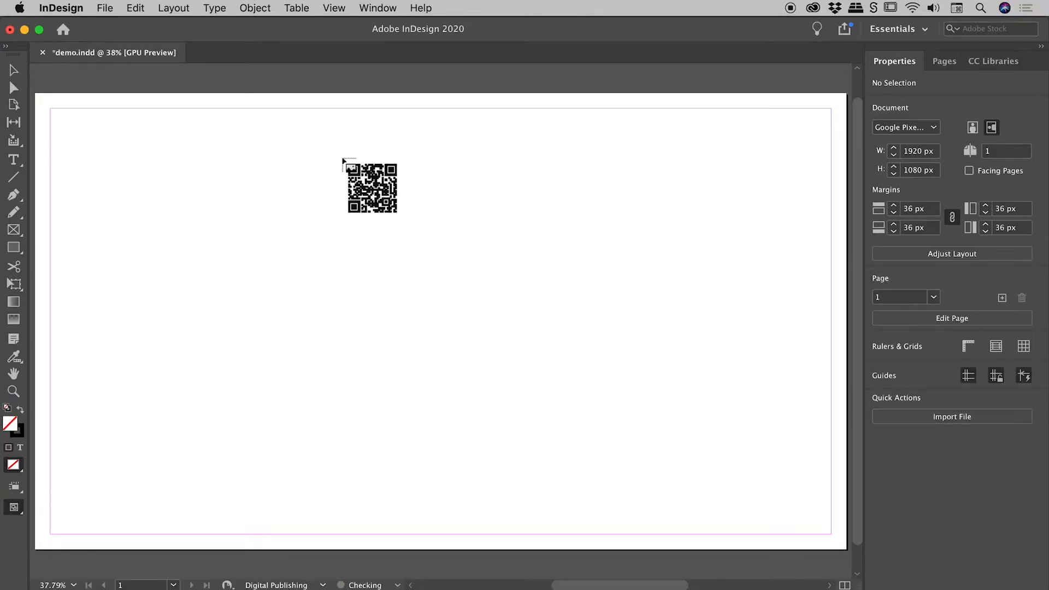
Step: Place the generated QR code on the page, scaled to about 880 px square and roughly centred
click(343, 160)
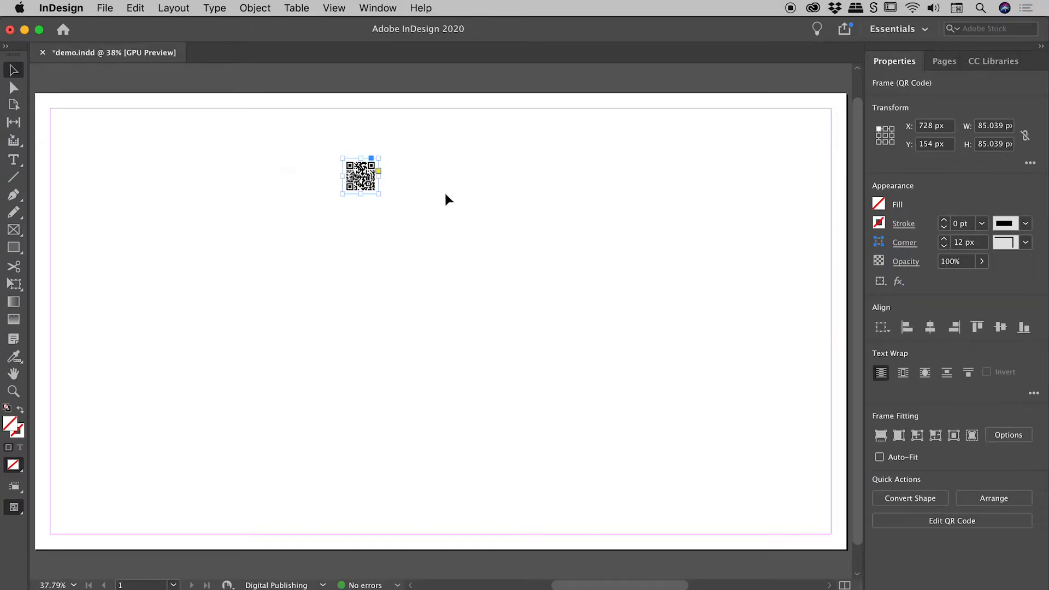
key(super+z)
drag(332, 147, 564, 378)
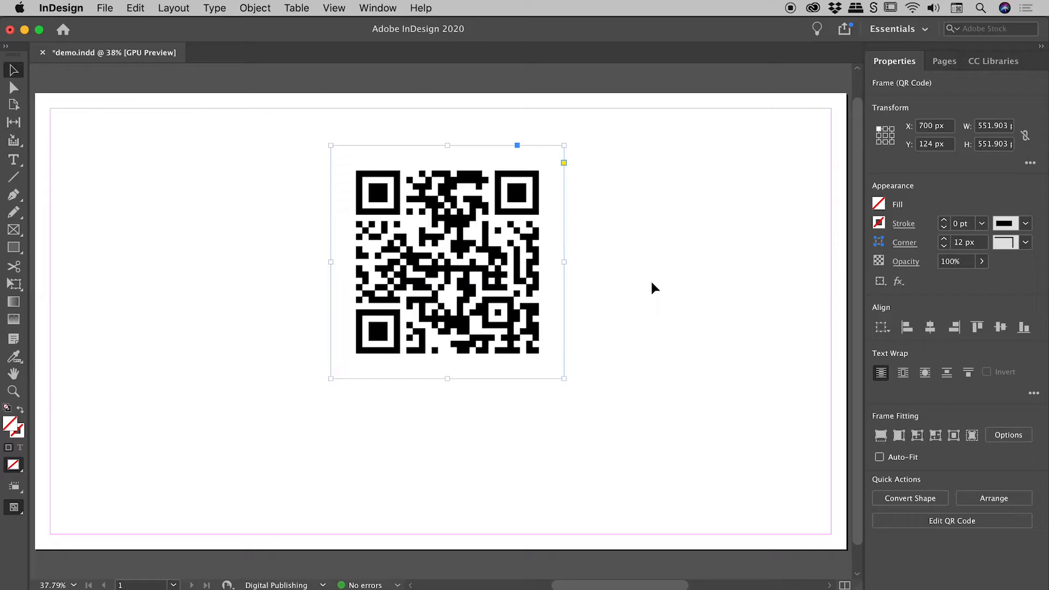
drag(565, 378, 700, 499)
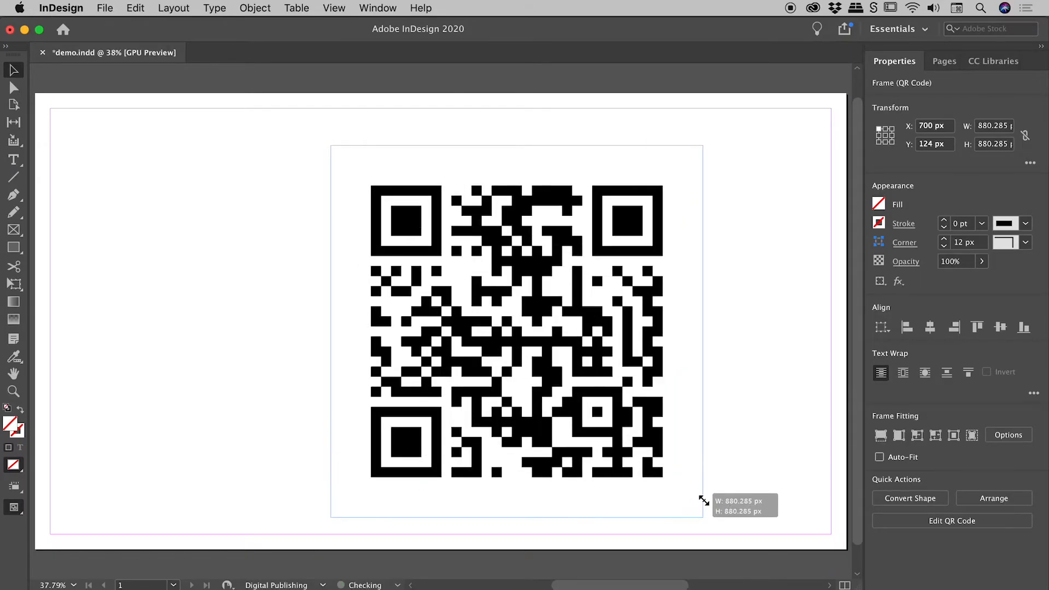
drag(651, 418, 600, 398)
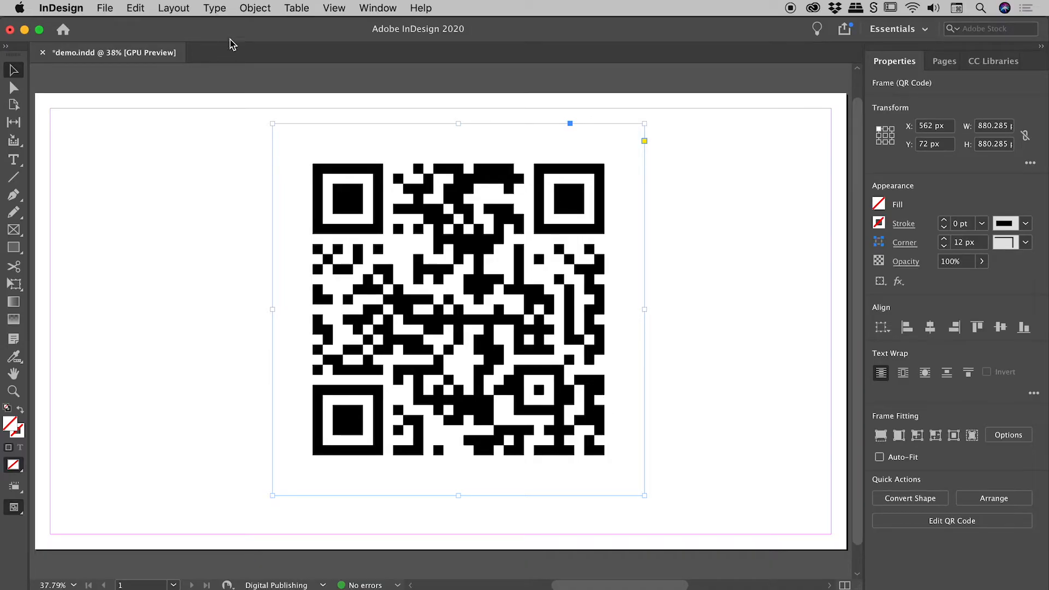
Step: Edit the placed QR code and change its color to RGB Red
click(254, 8)
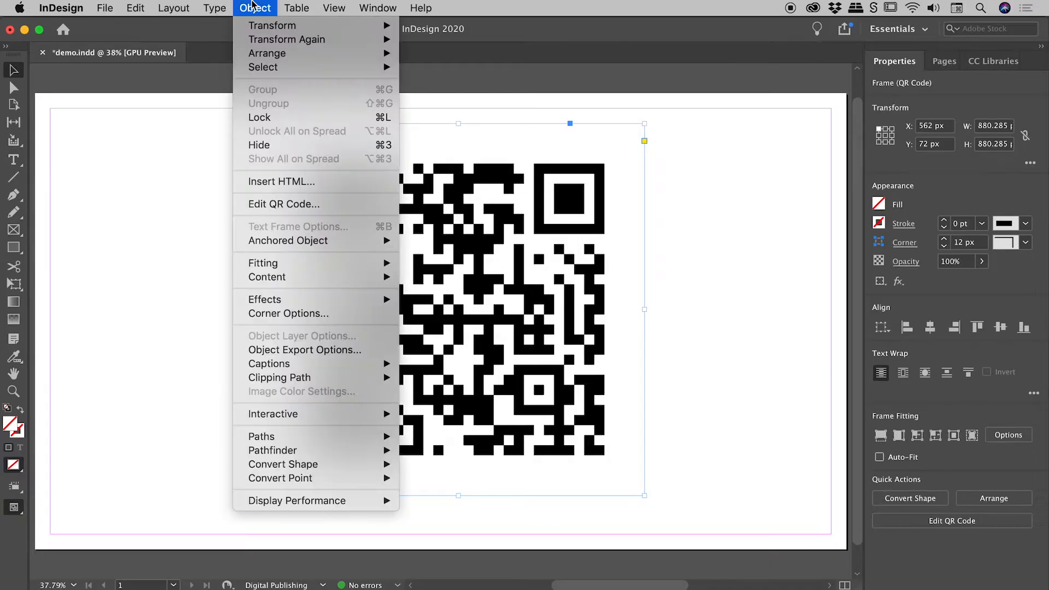
click(330, 207)
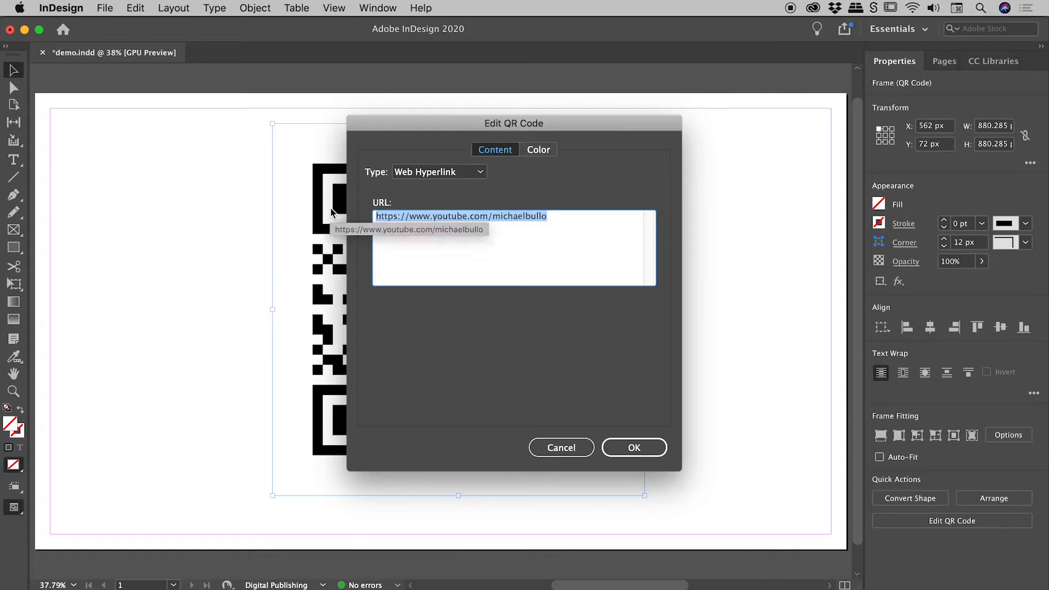
click(477, 171)
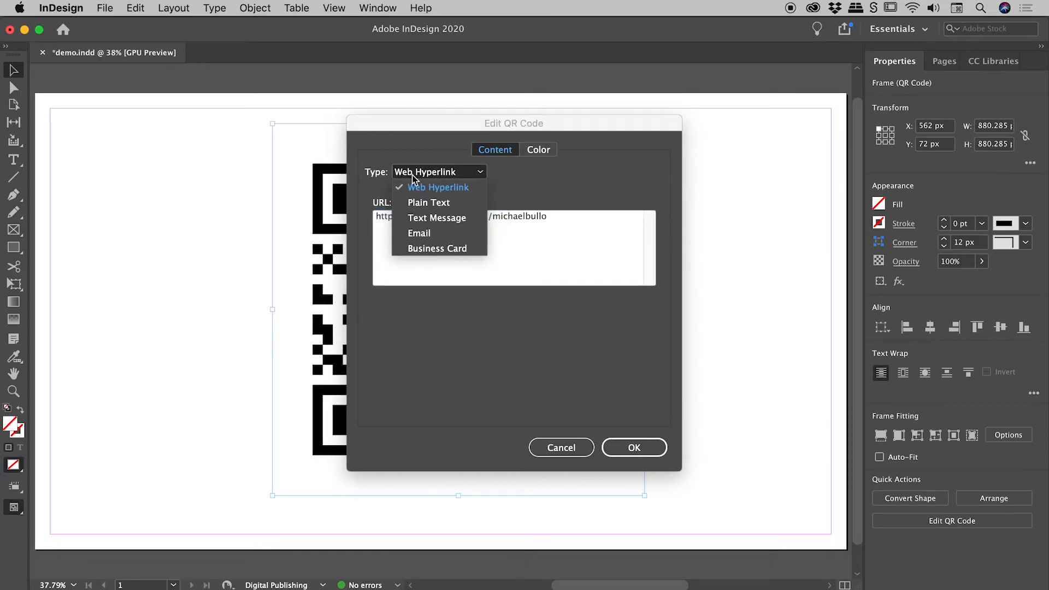
click(516, 195)
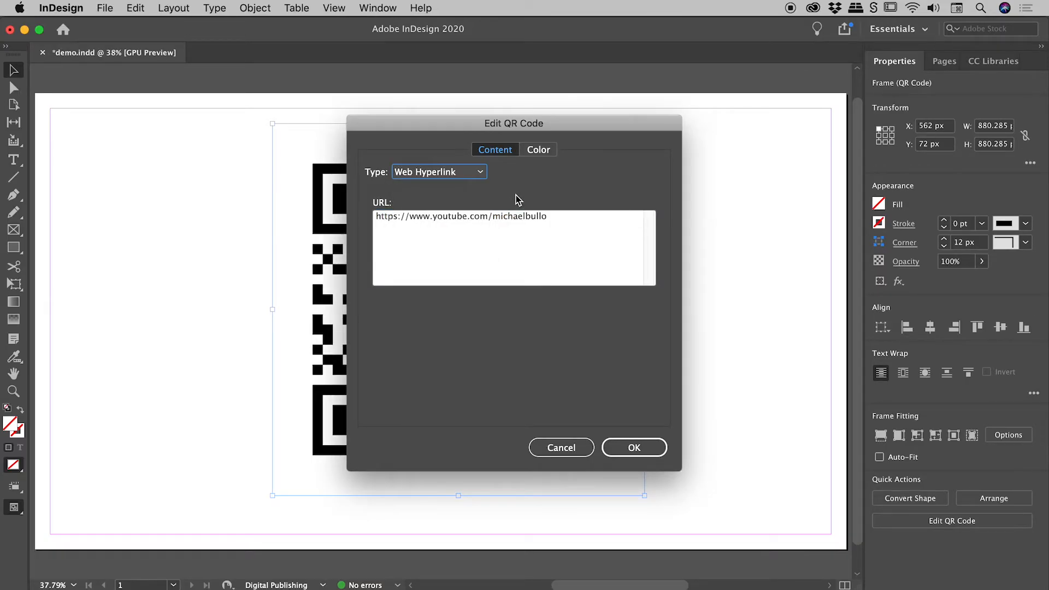
click(536, 149)
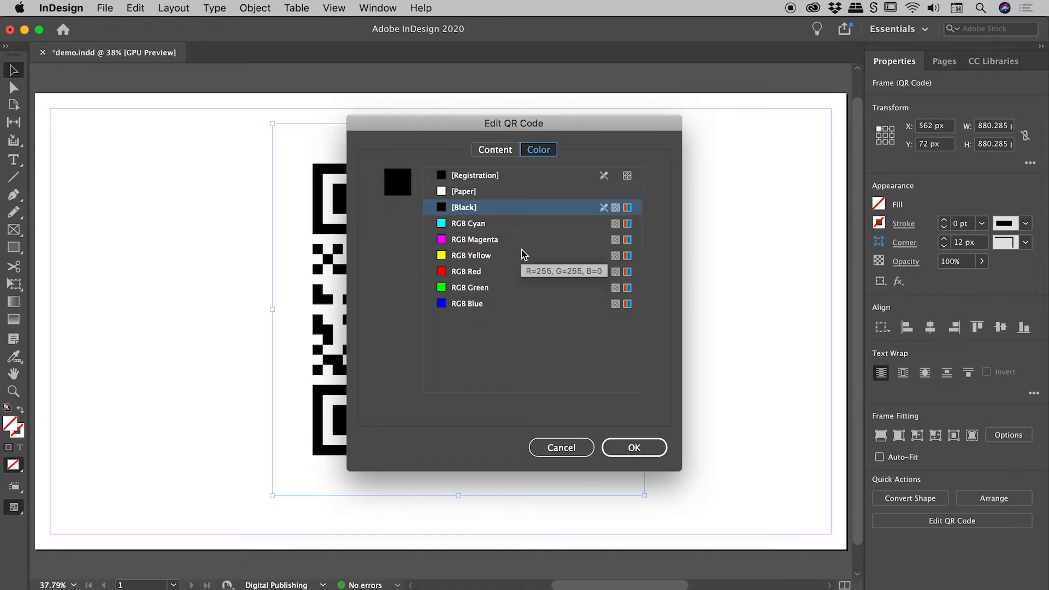
click(501, 271)
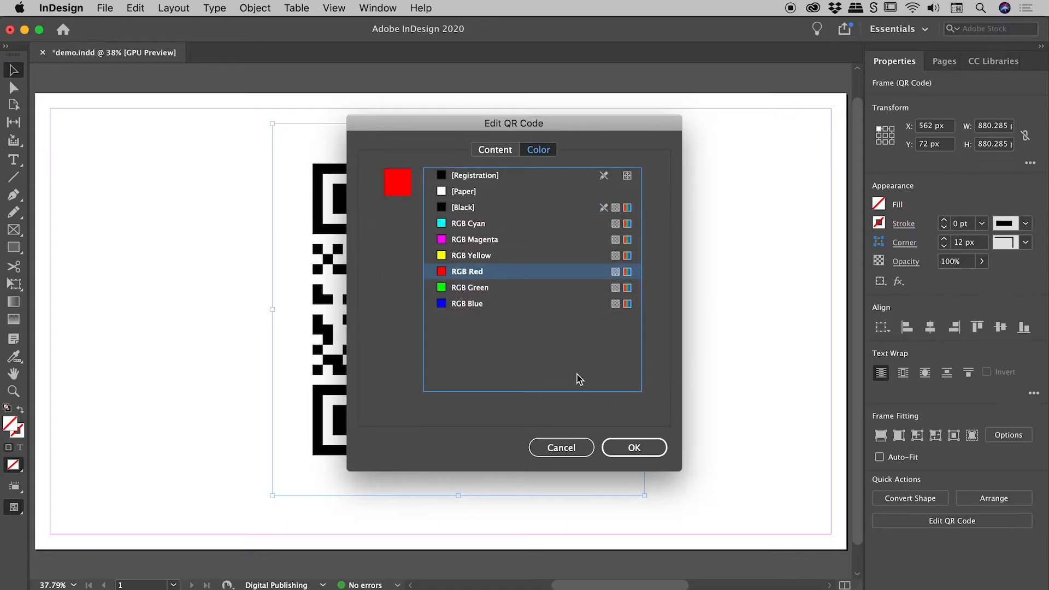
click(634, 447)
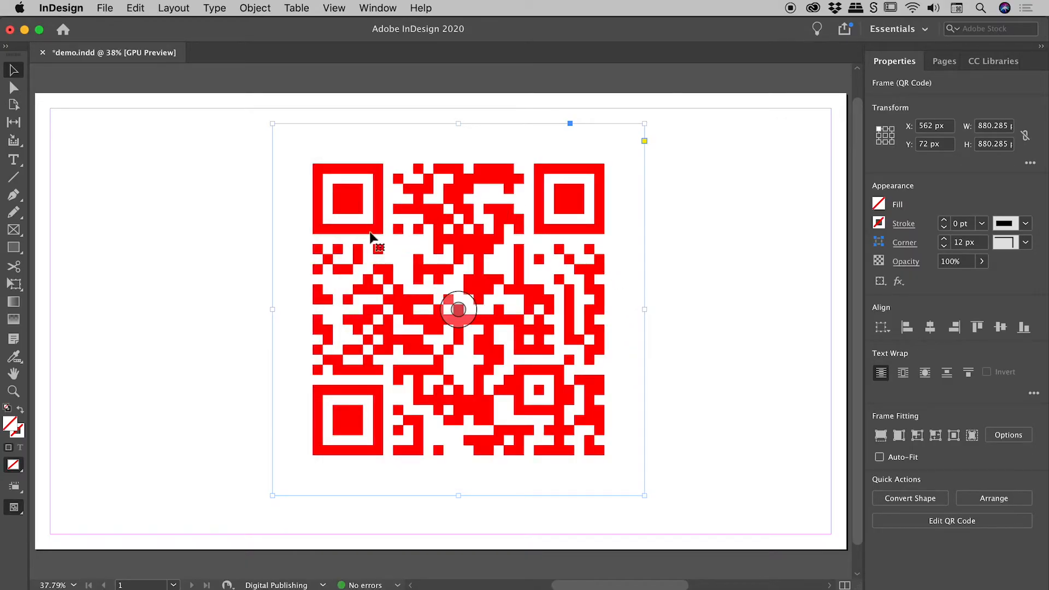
Step: Copy the red QR code, switch to Illustrator and paste it into demo.ai
mouse_move(520, 395)
click(654, 441)
click(558, 302)
mouse_move(550, 279)
key(super+Tab)
key(super+Tab)
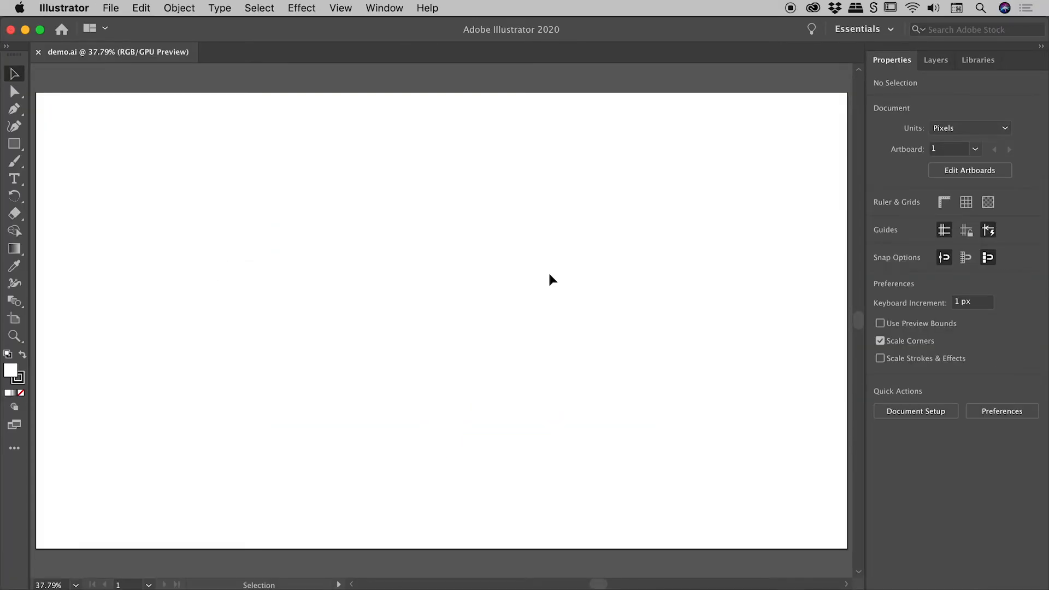
key(a)
key(super+v)
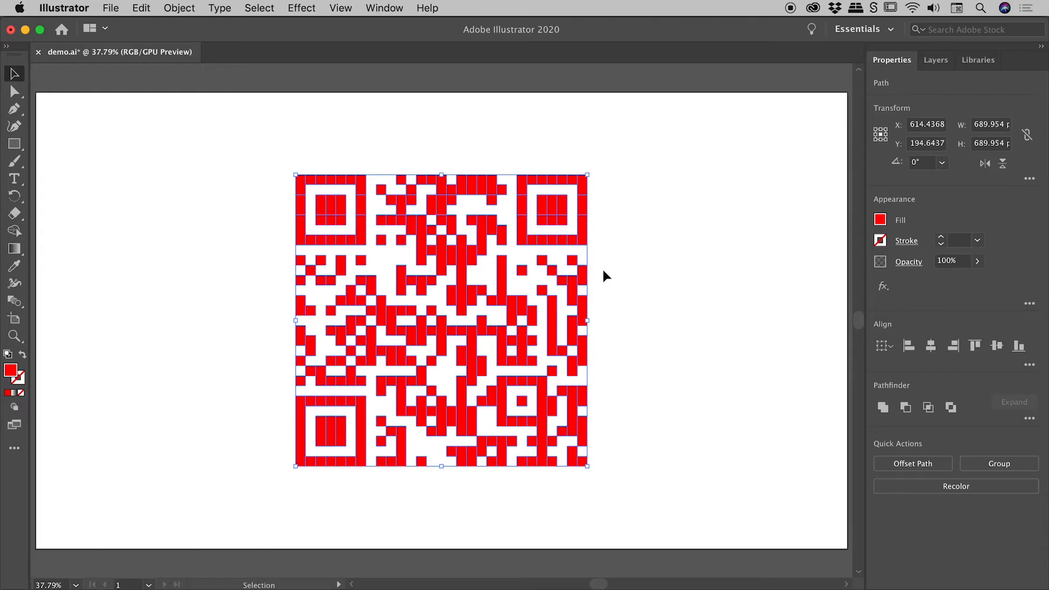
Step: Examine the edges of the pasted QR code's vector paths up close and deselect the artwork
key(super+space)
drag(427, 247, 541, 277)
key(space)
drag(437, 170, 451, 264)
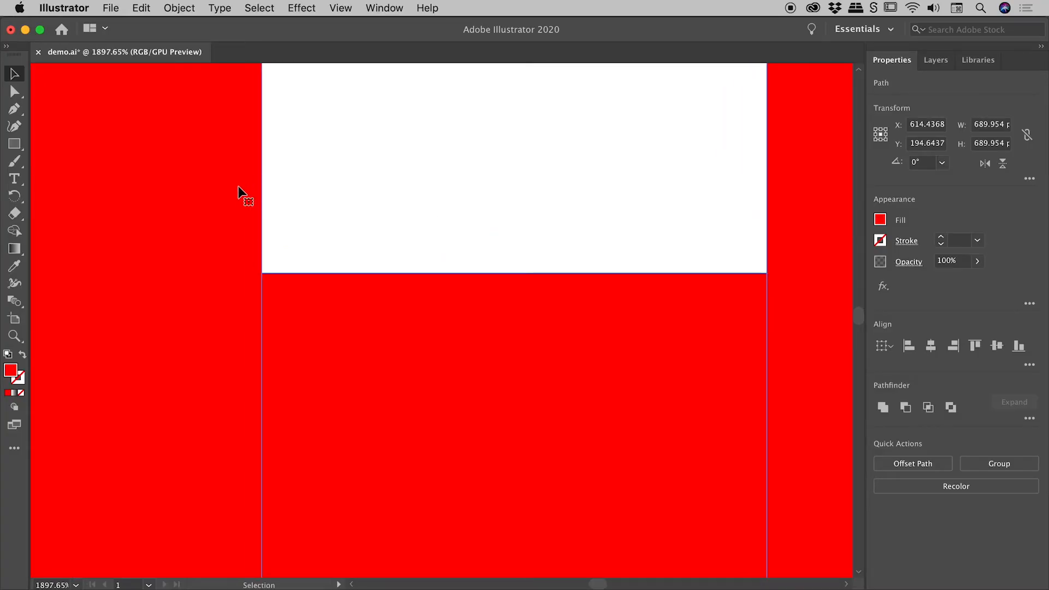
key(super+alt+space)
drag(630, 284, 389, 276)
click(571, 323)
key(space)
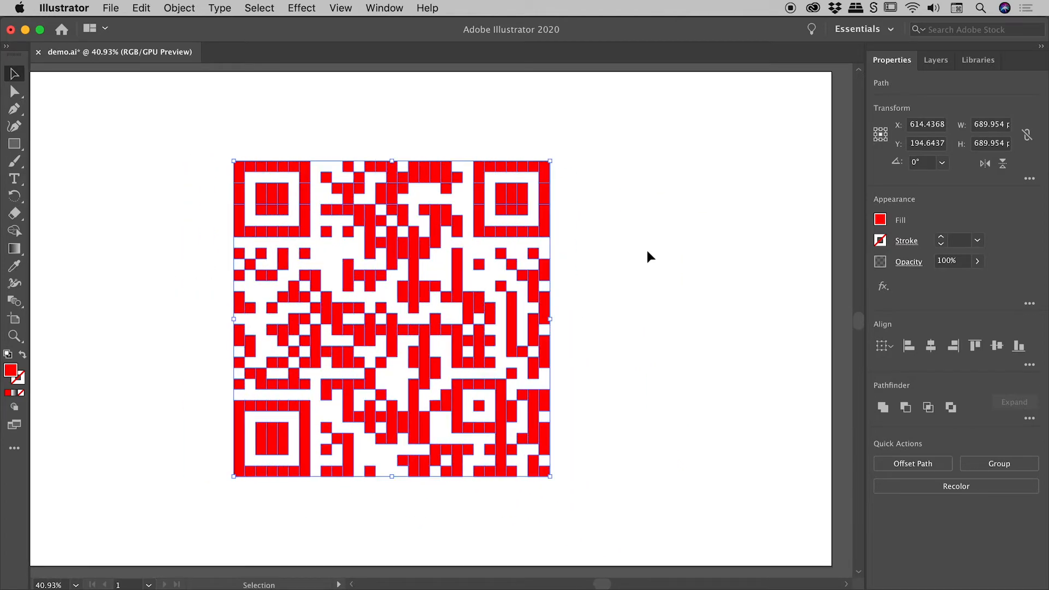
click(647, 250)
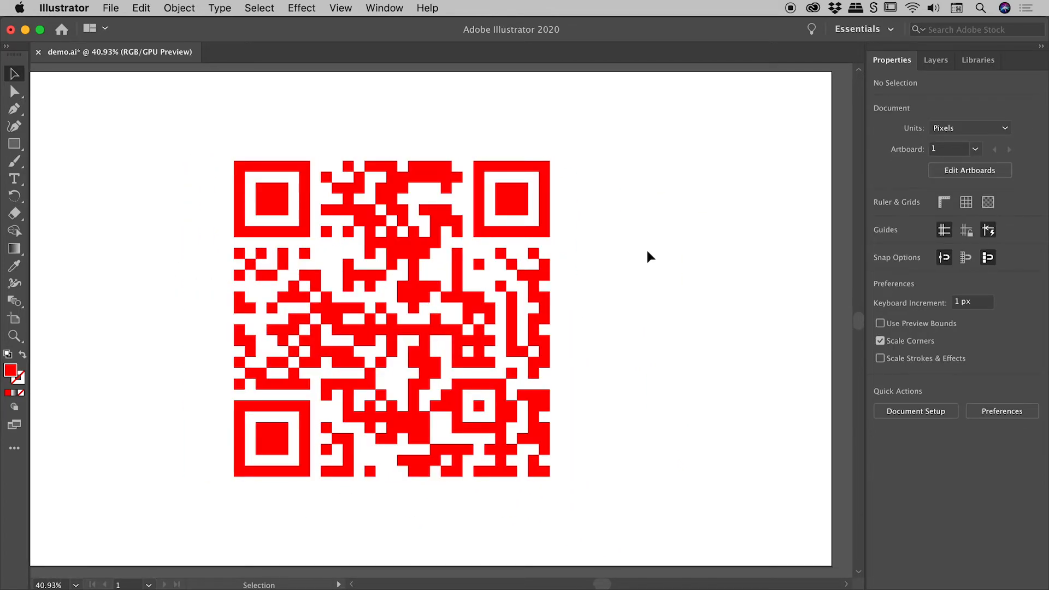
Step: Fill only the three large corner squares of the QR code with dark blue, using the Direct Selection tool to pick their paths
click(14, 92)
drag(195, 117, 315, 240)
shift+drag(606, 124, 469, 252)
shift+drag(207, 527, 324, 395)
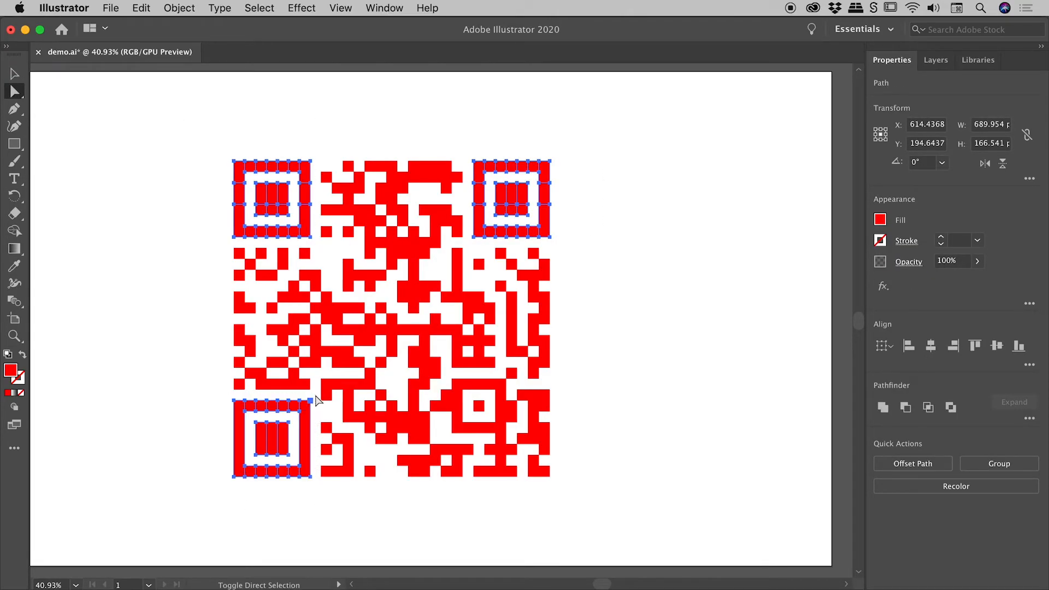
double_click(12, 371)
click(823, 153)
click(761, 136)
click(963, 96)
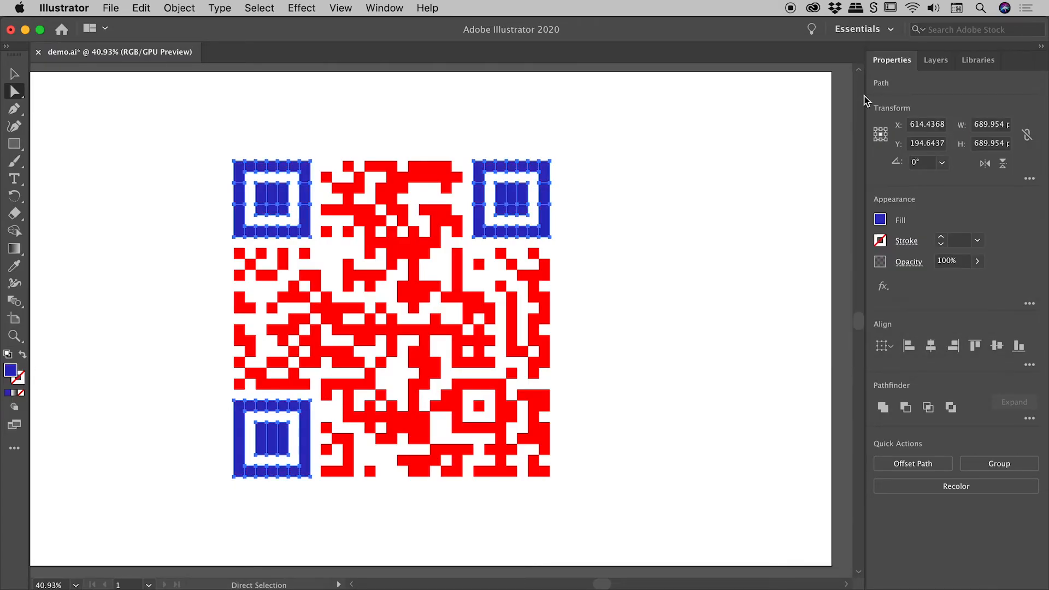
click(647, 140)
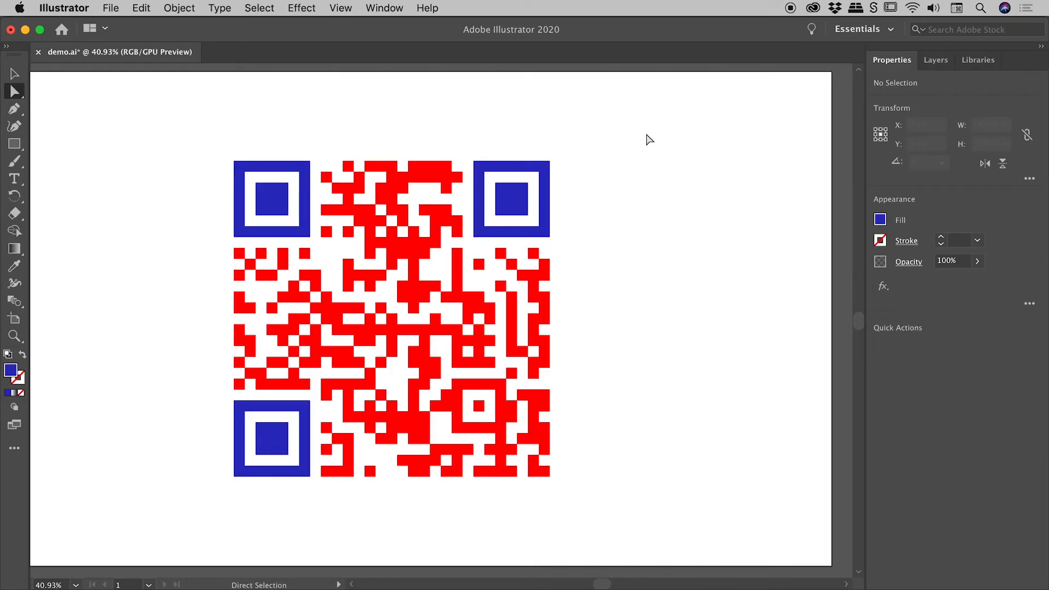
Step: Switch back to InDesign and compare the QR code commands offered with nothing selected and with the QR code frame selected
key(super+Tab)
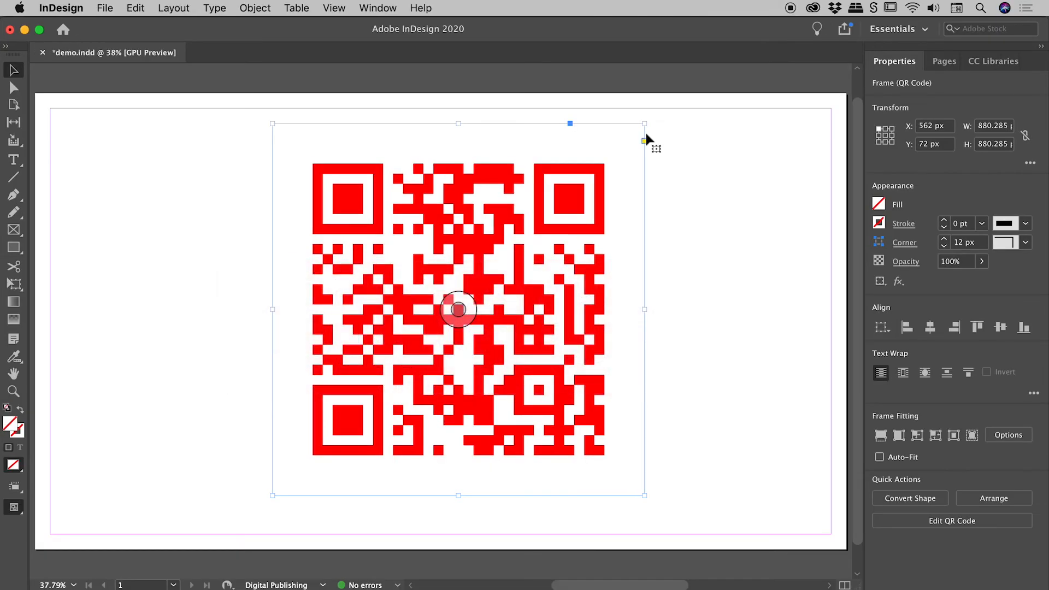
click(159, 156)
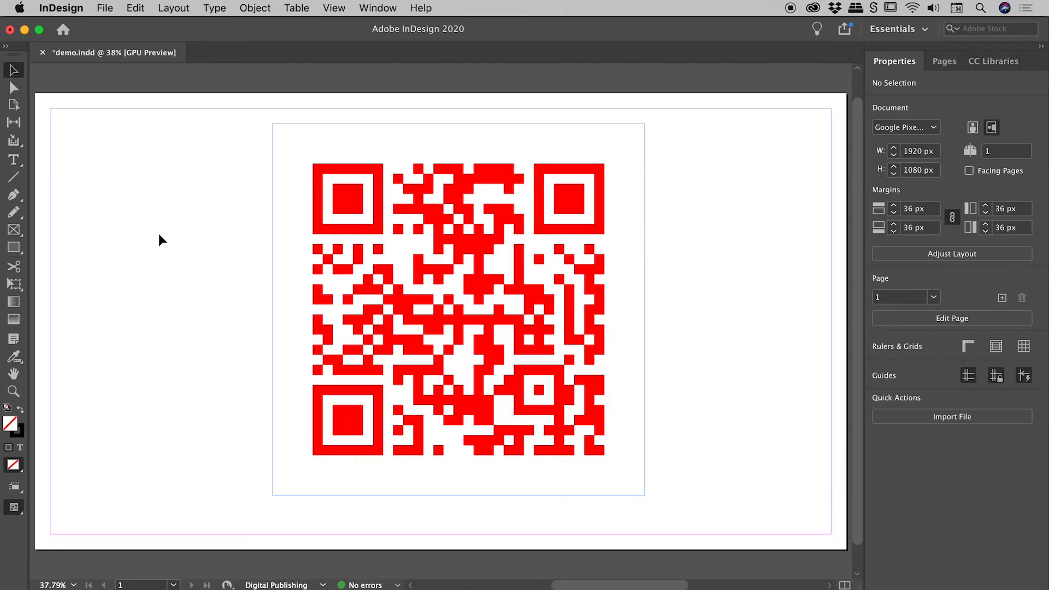
click(254, 7)
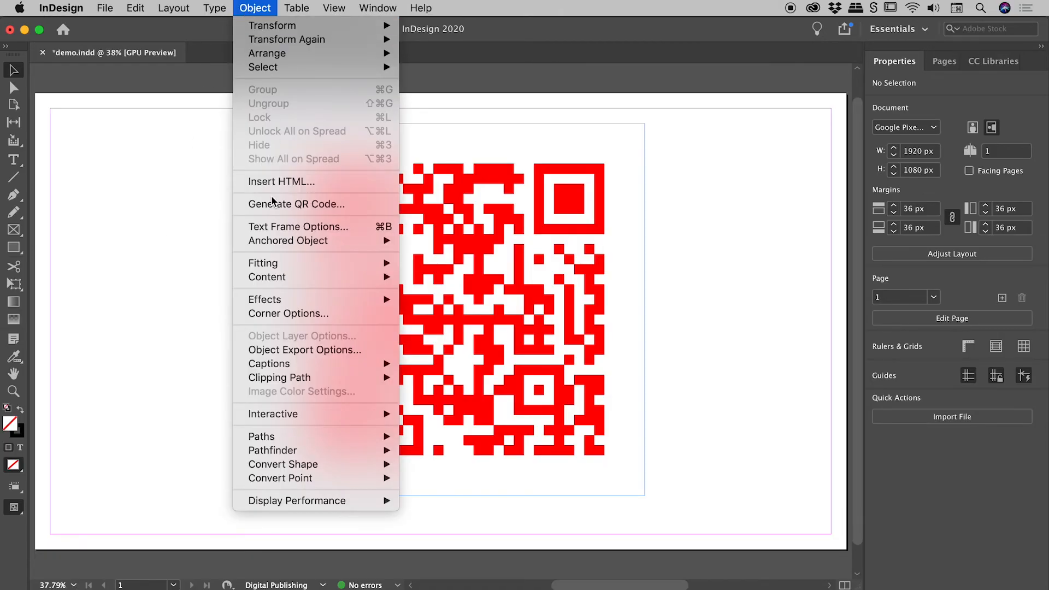
click(188, 174)
click(458, 309)
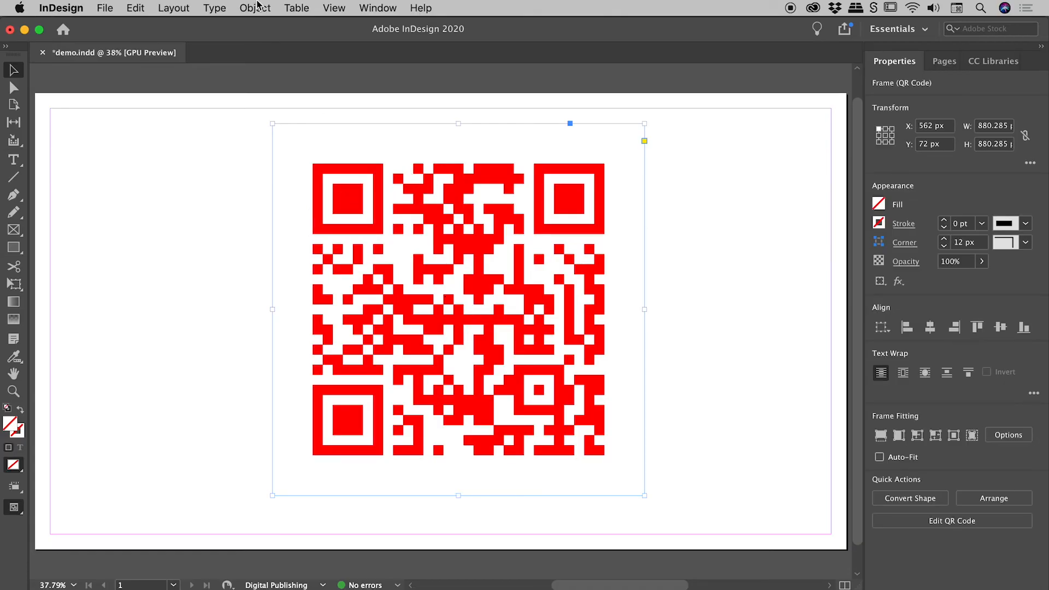
click(258, 7)
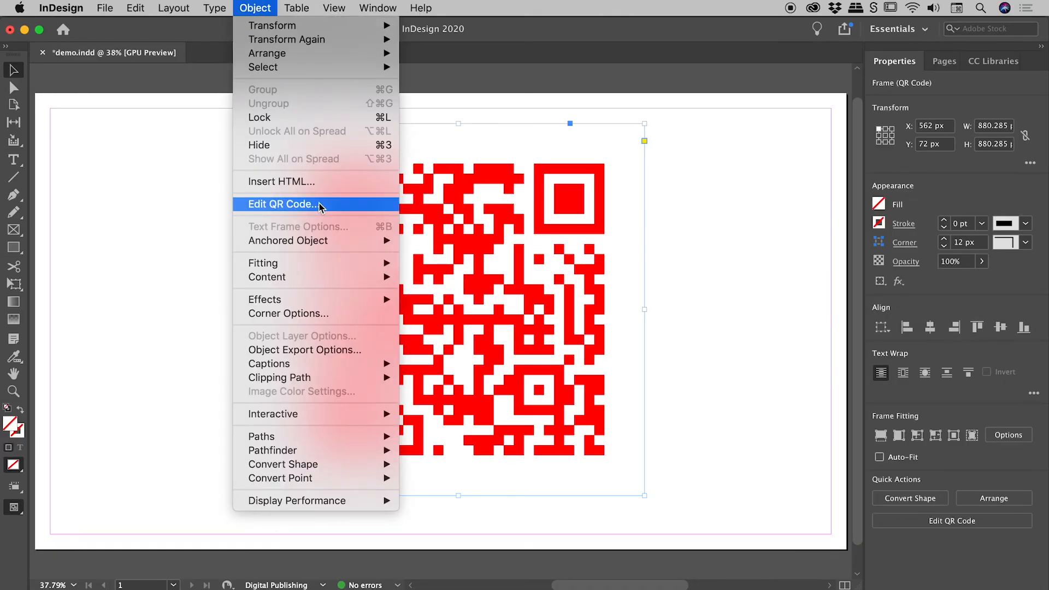
click(159, 200)
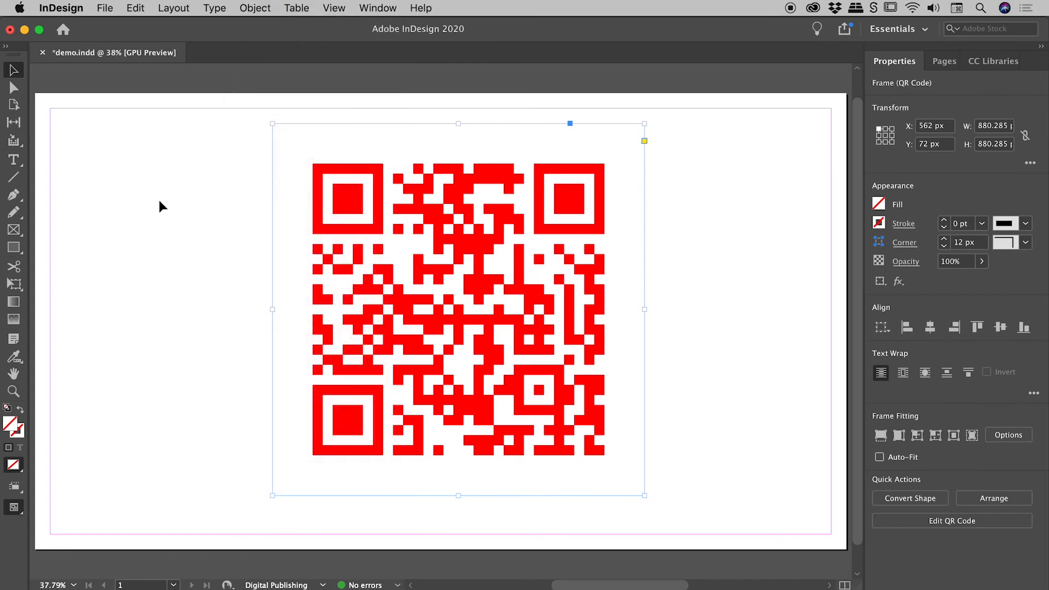